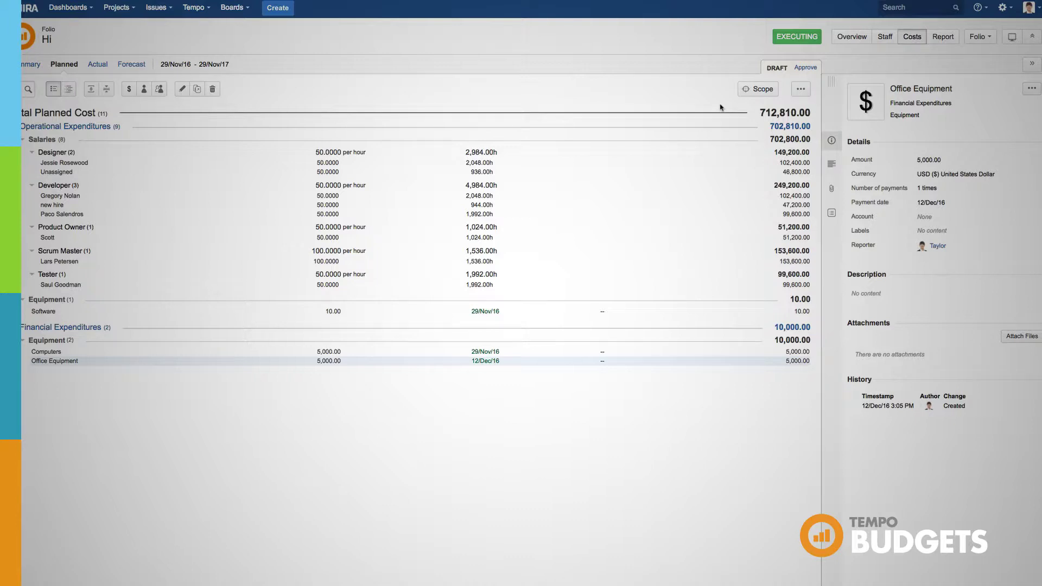
Approve the Folio planned costs as baseline 'Baseline 2', approved by Taylor
left_click(805, 67)
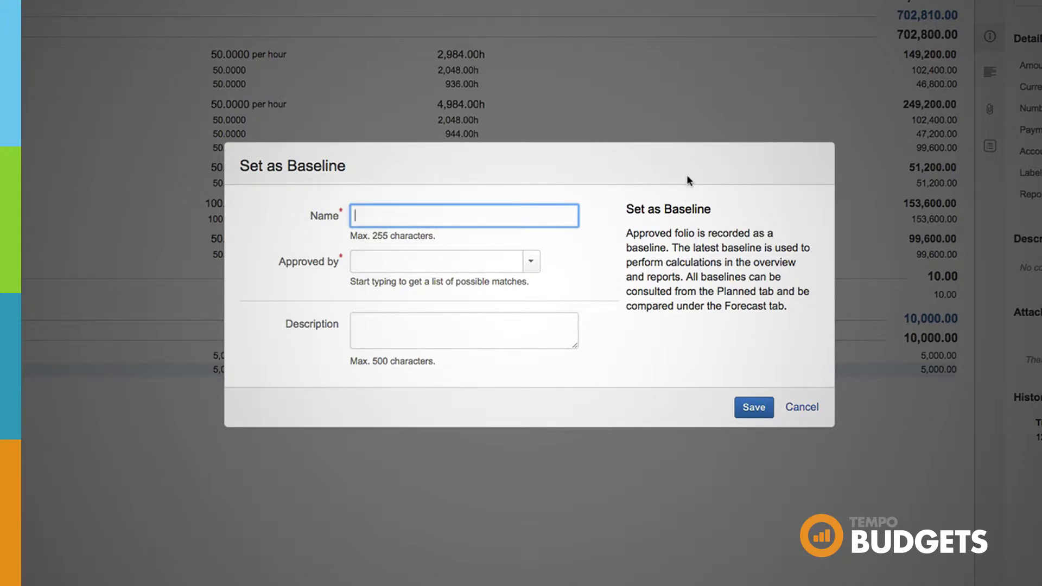
type("Bael")
key("BackSpace")
key("BackSpace")
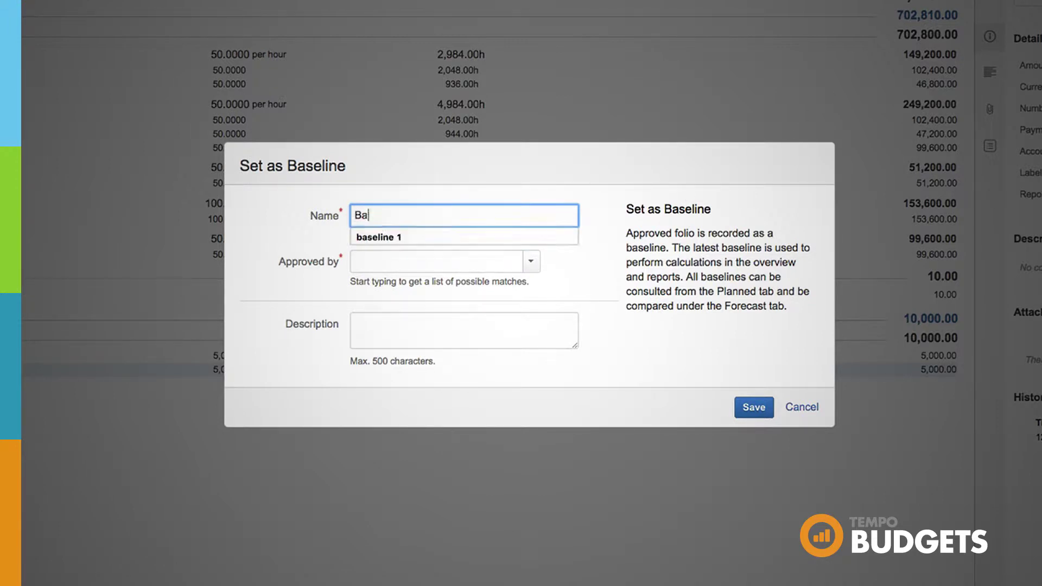
type("seline 2")
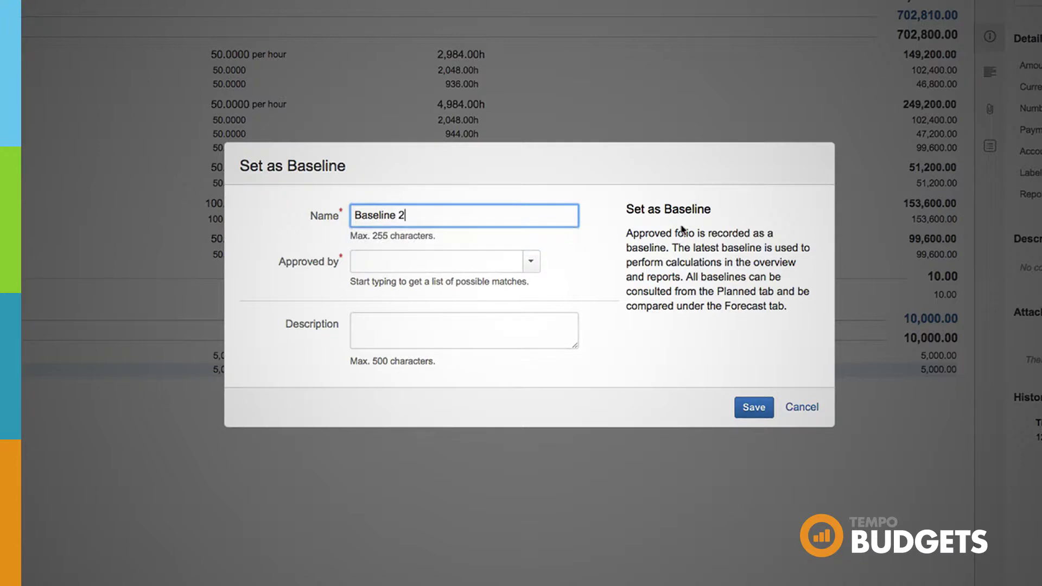
left_click(532, 261)
type("t")
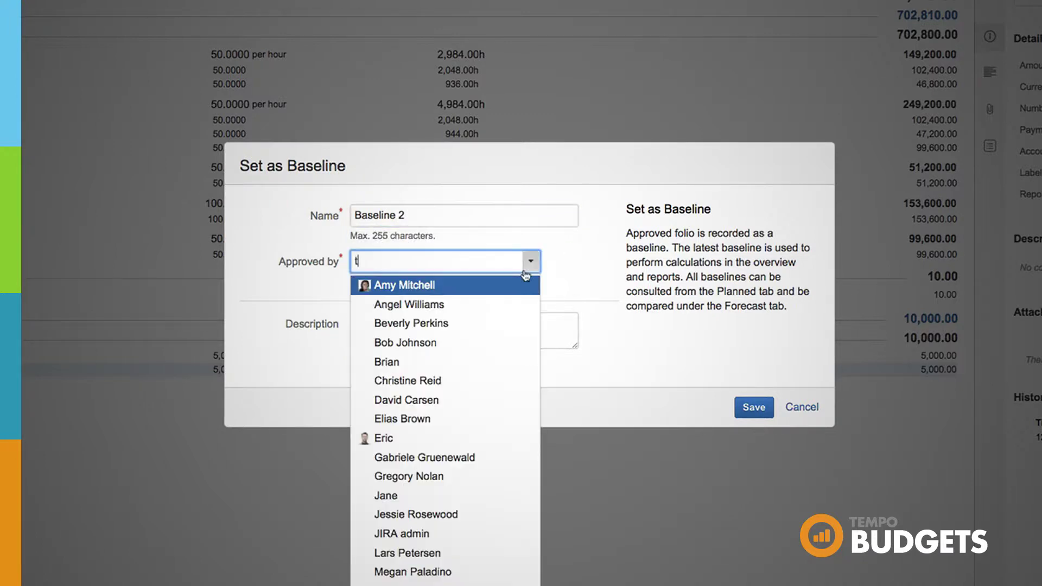
type("a")
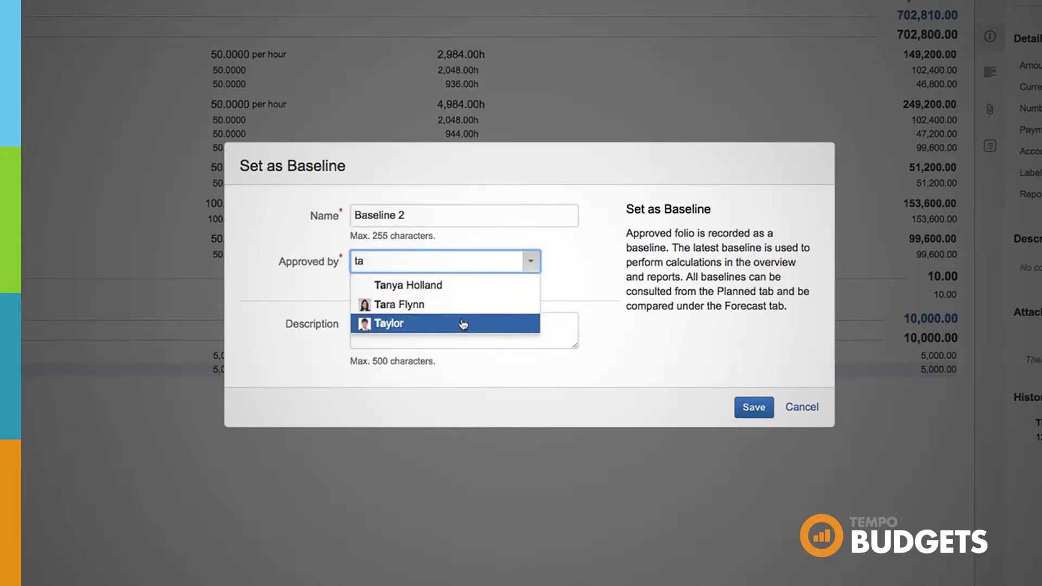
left_click(469, 323)
left_click(749, 407)
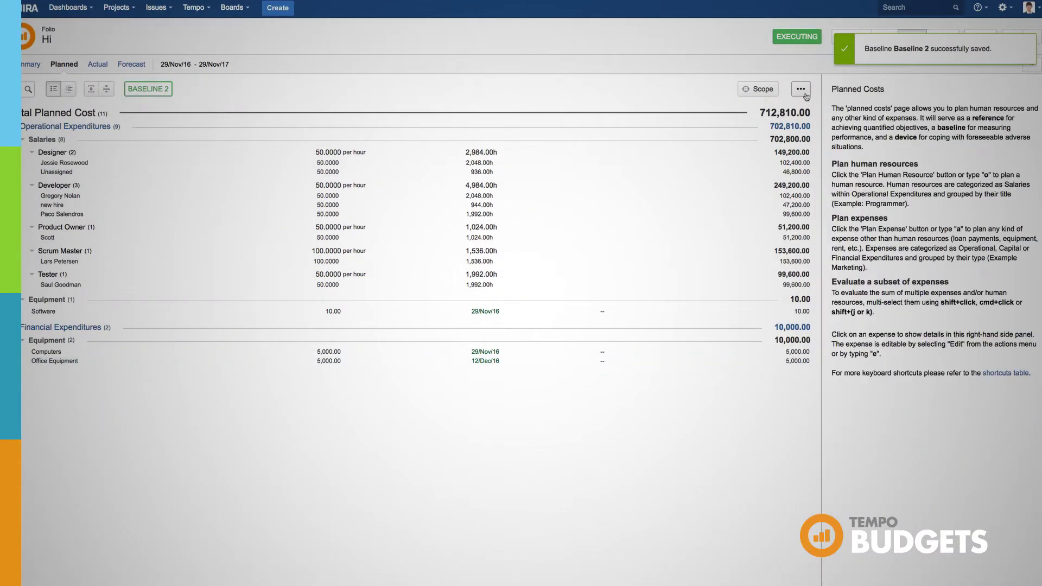
left_click(803, 92)
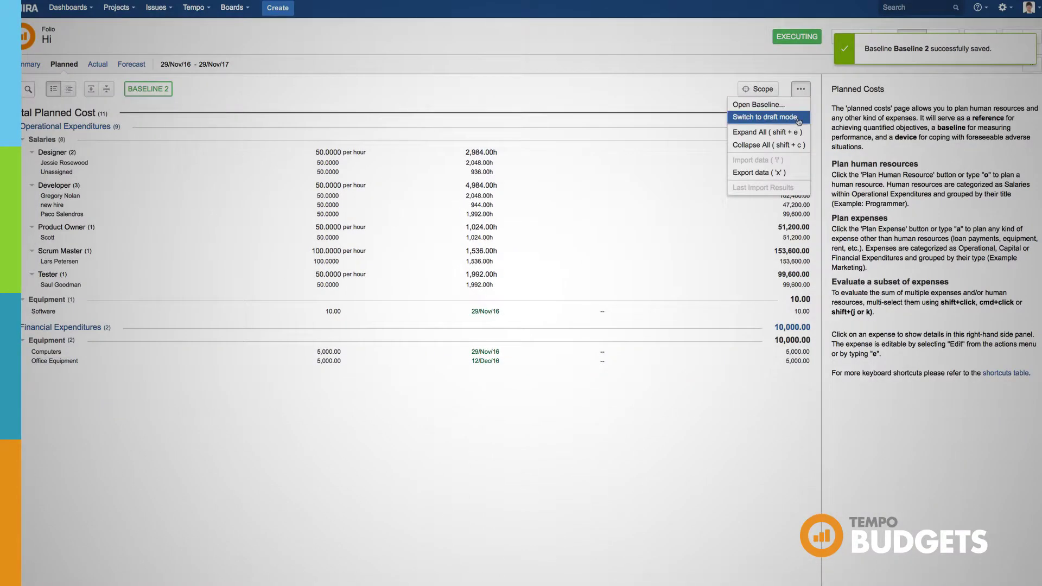
left_click(798, 118)
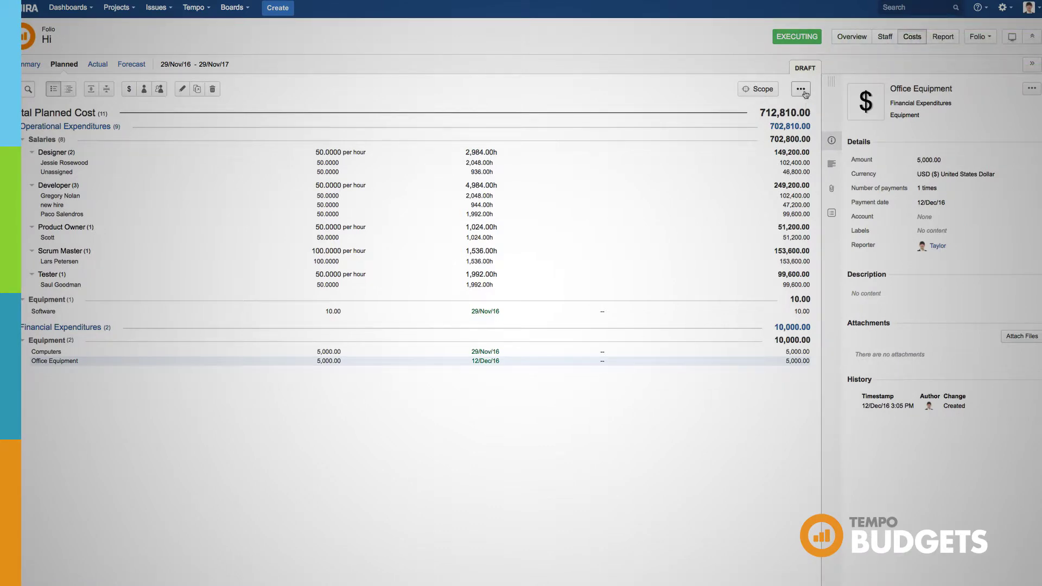
left_click(803, 93)
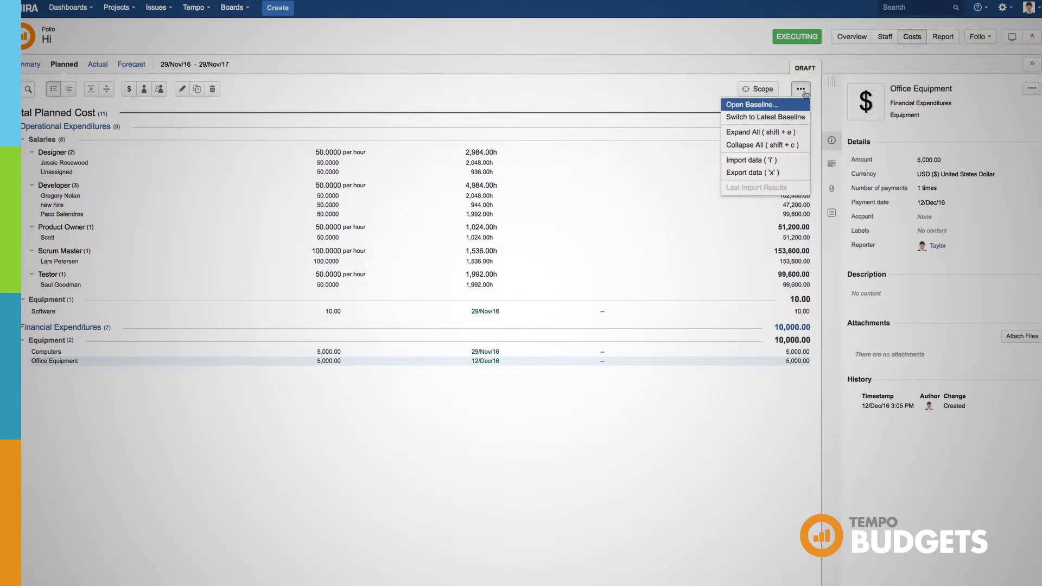
left_click(794, 118)
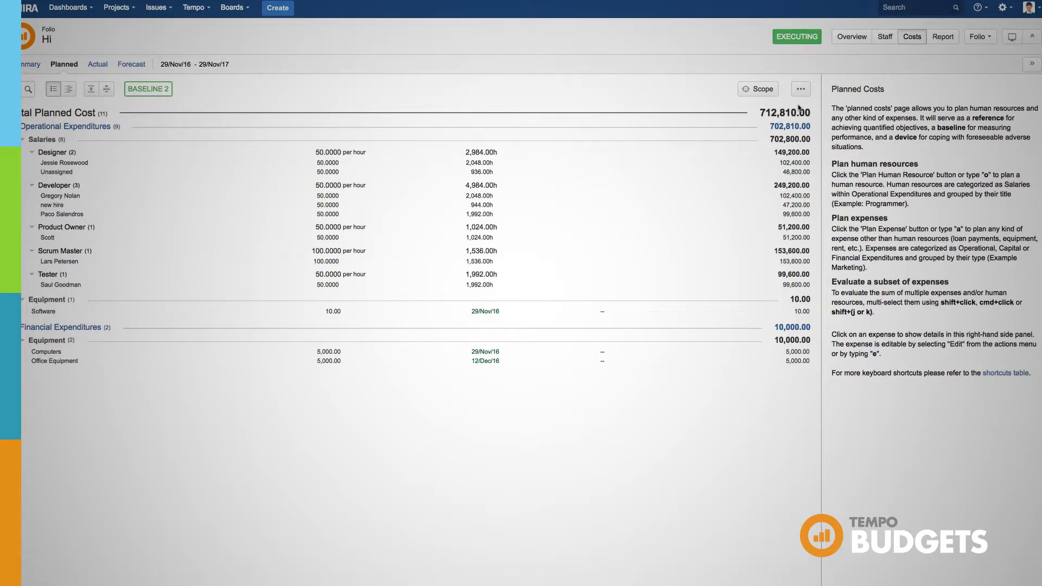
left_click(802, 90)
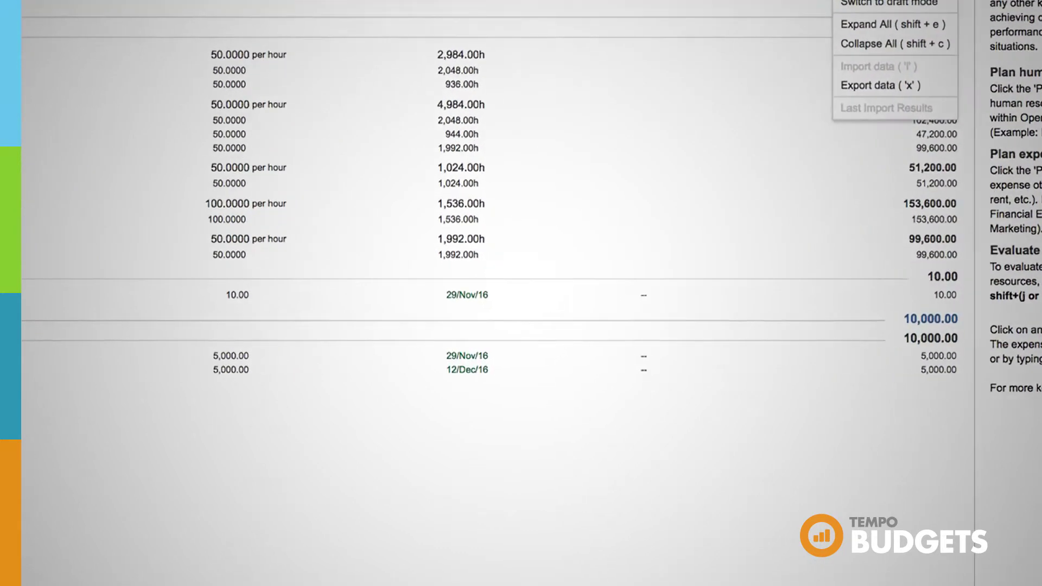
left_click(780, 105)
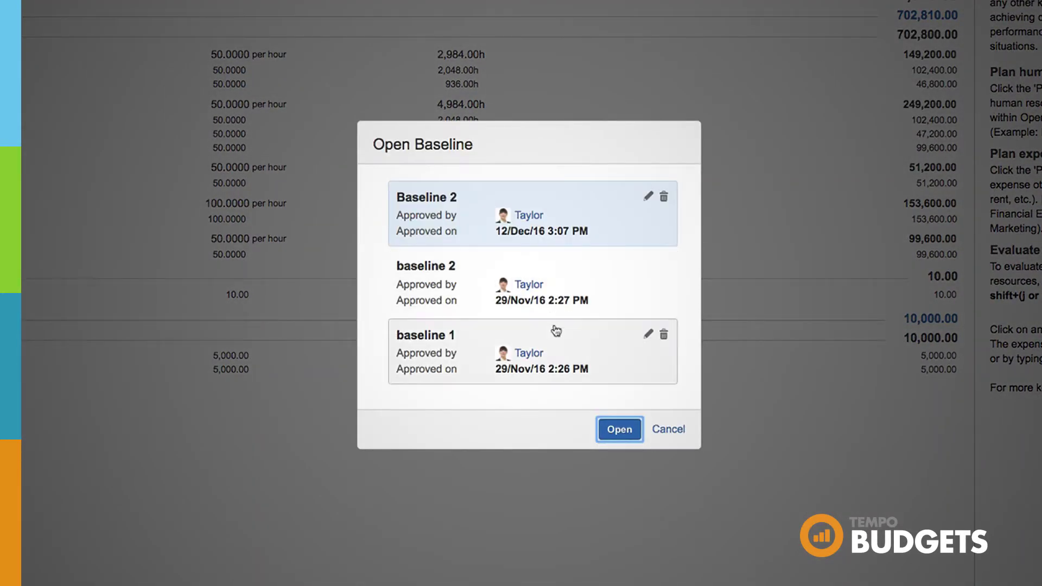
left_click(618, 432)
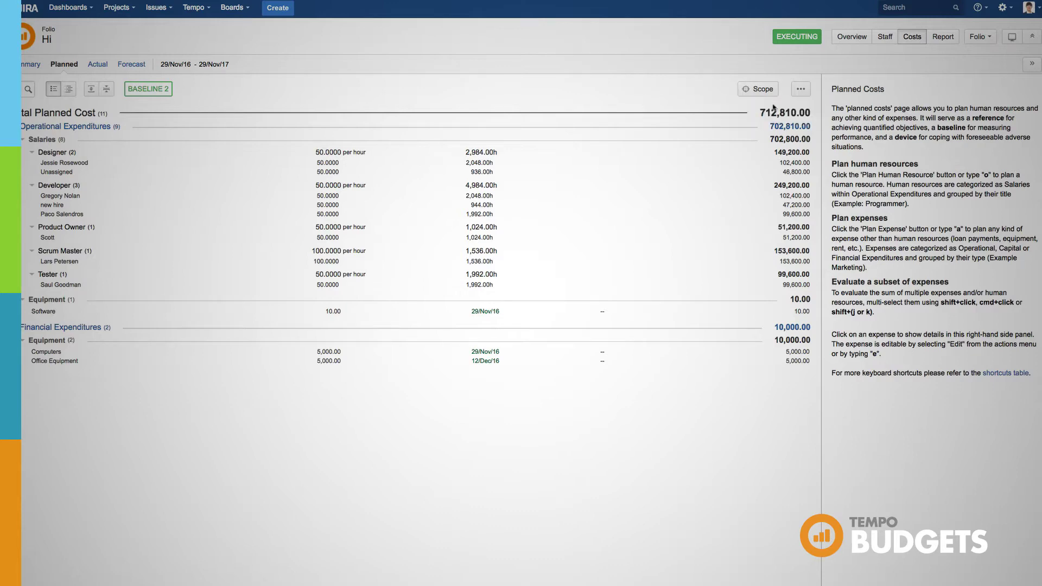
left_click(801, 90)
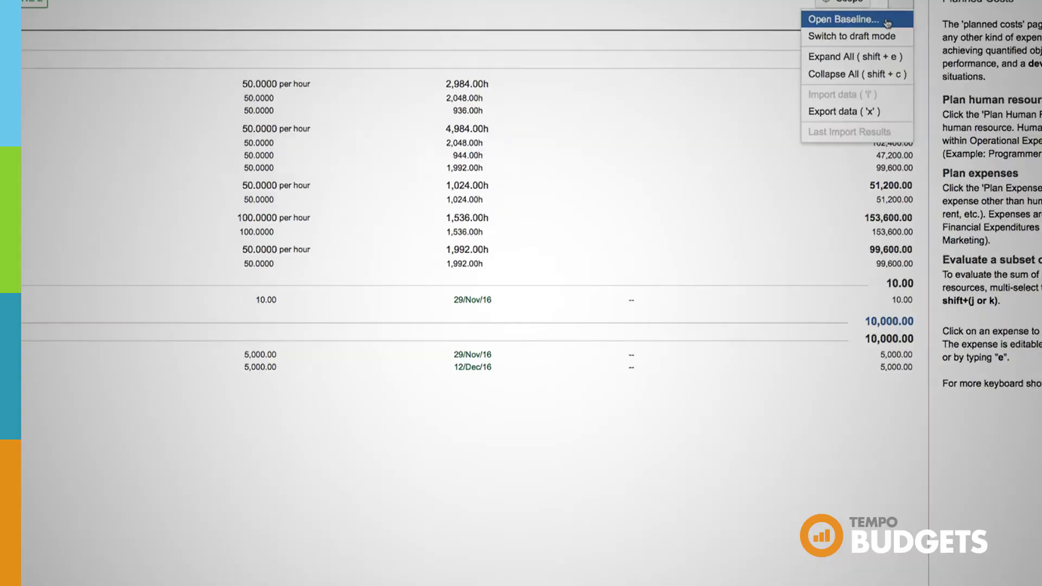
Give Baseline 2 the description 'lol', then bring up its delete confirmation
left_click(791, 107)
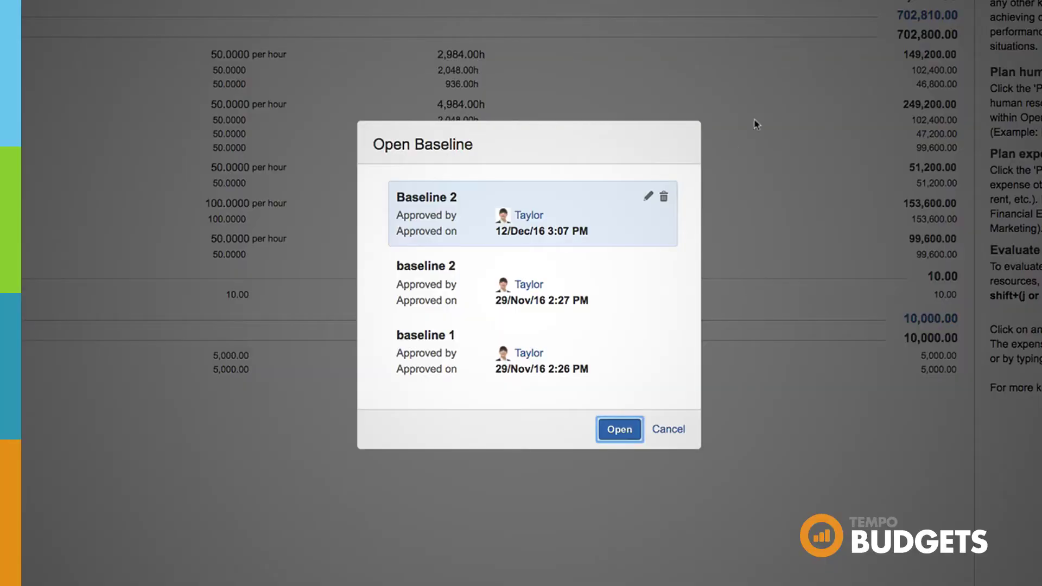
left_click(649, 199)
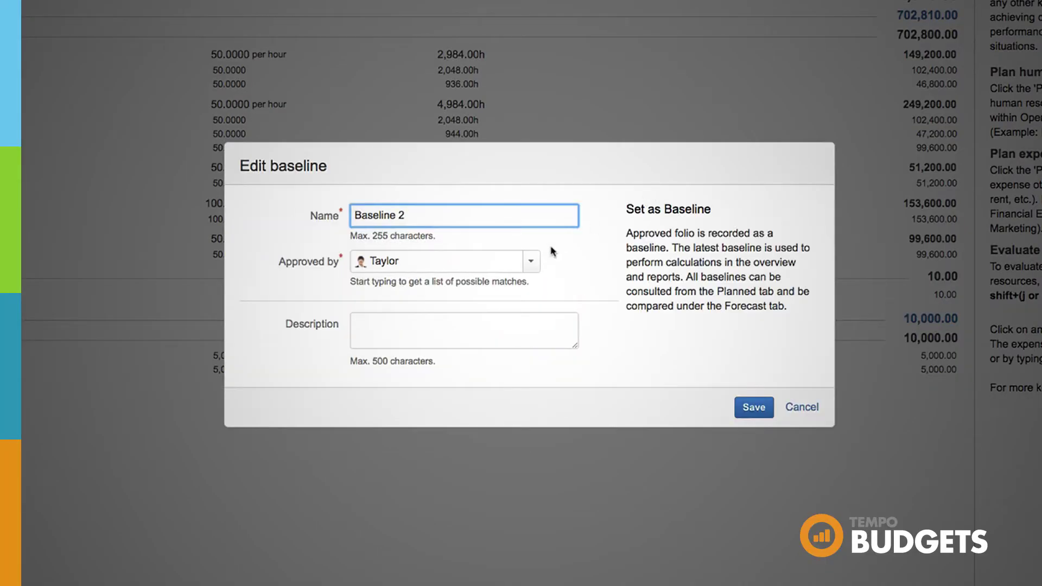
left_click(448, 328)
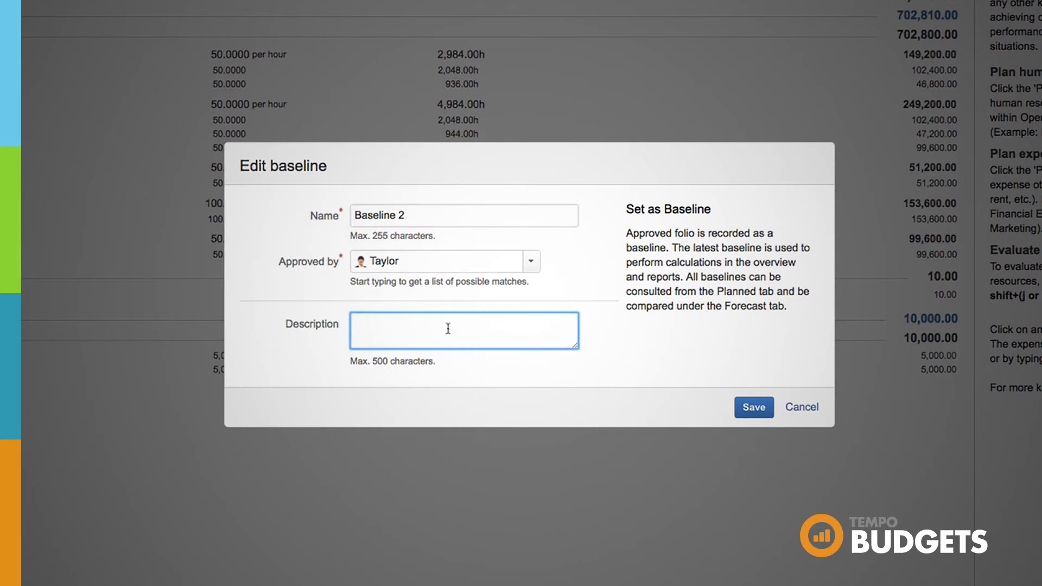
type("lol")
left_click(755, 407)
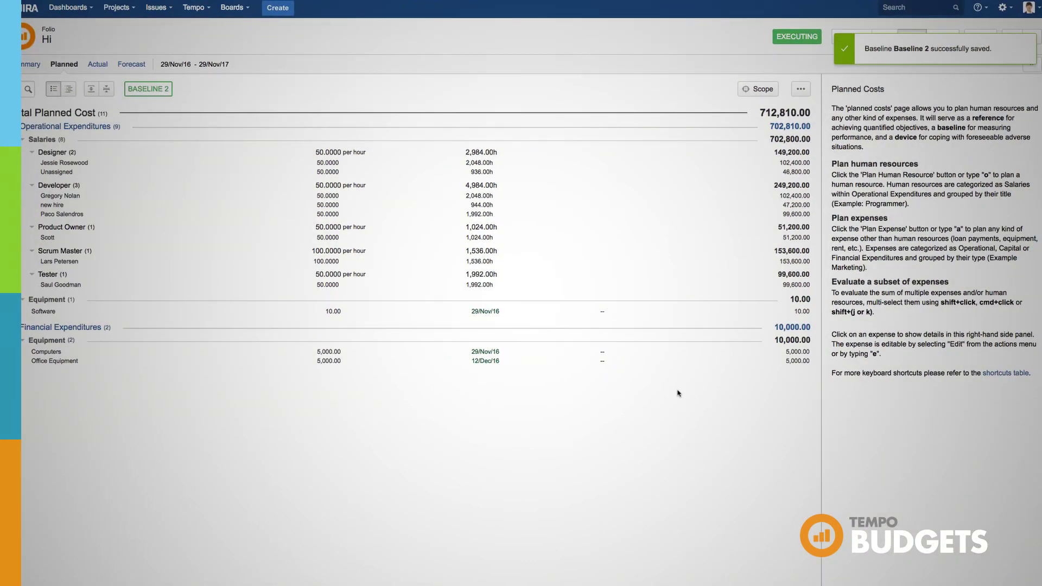
left_click(801, 89)
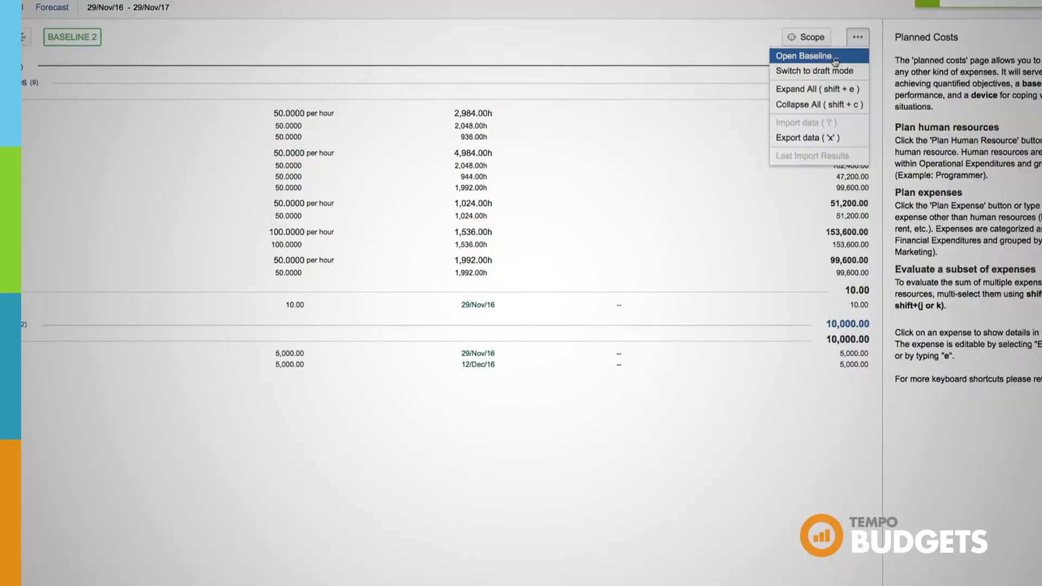
left_click(835, 62)
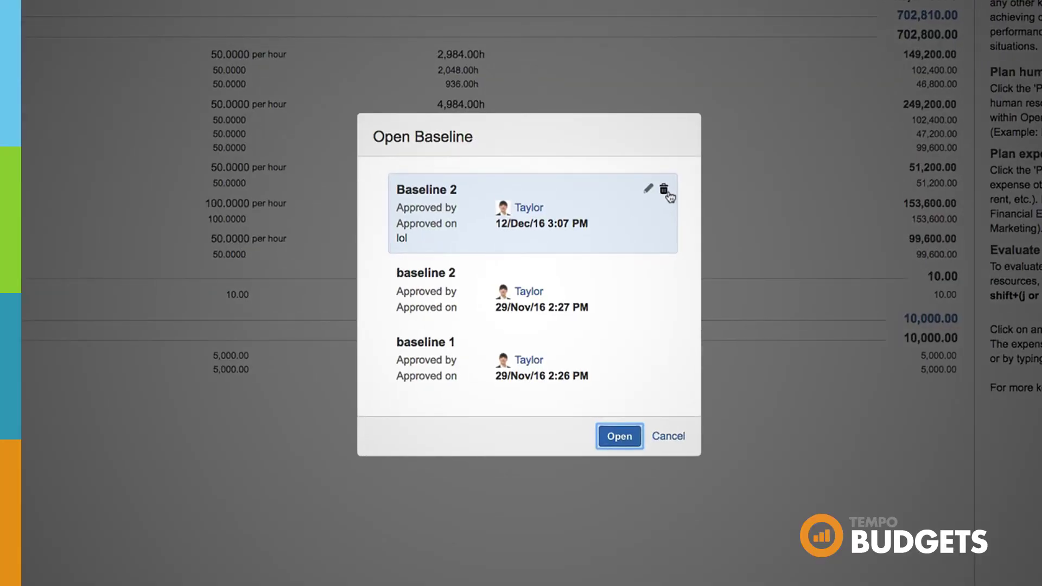